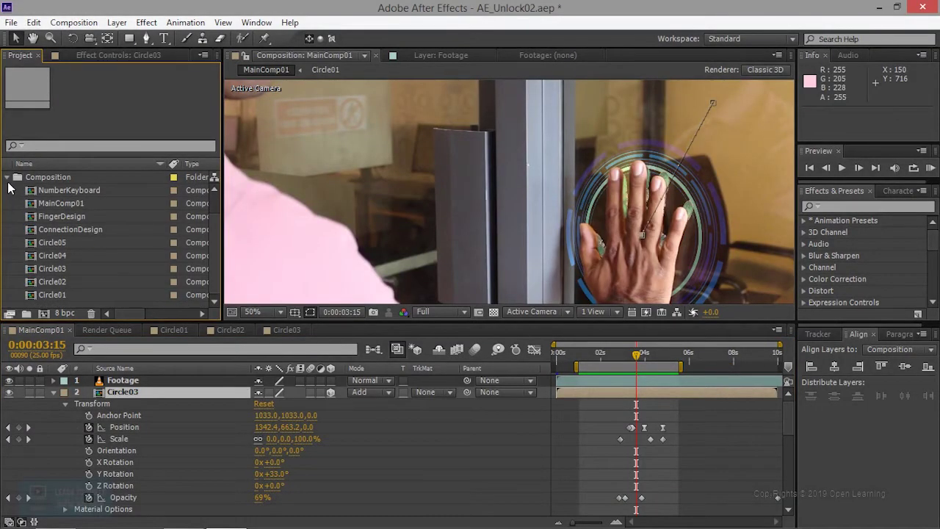
# Step: Import ImageFootage.01 from the images folder as a PNG Sequence
pyautogui.click(8, 180)
pyautogui.doubleClick(42, 254)
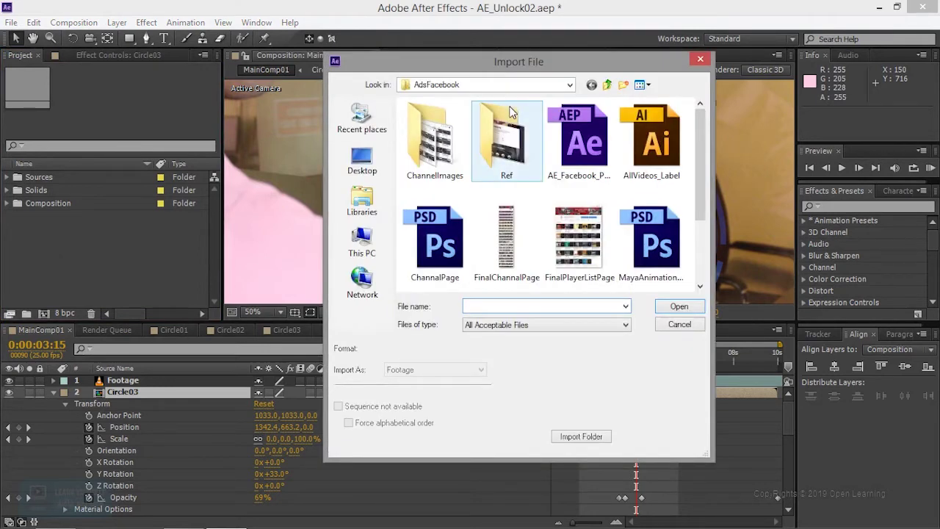
pyautogui.doubleClick(508, 136)
pyautogui.click(518, 156)
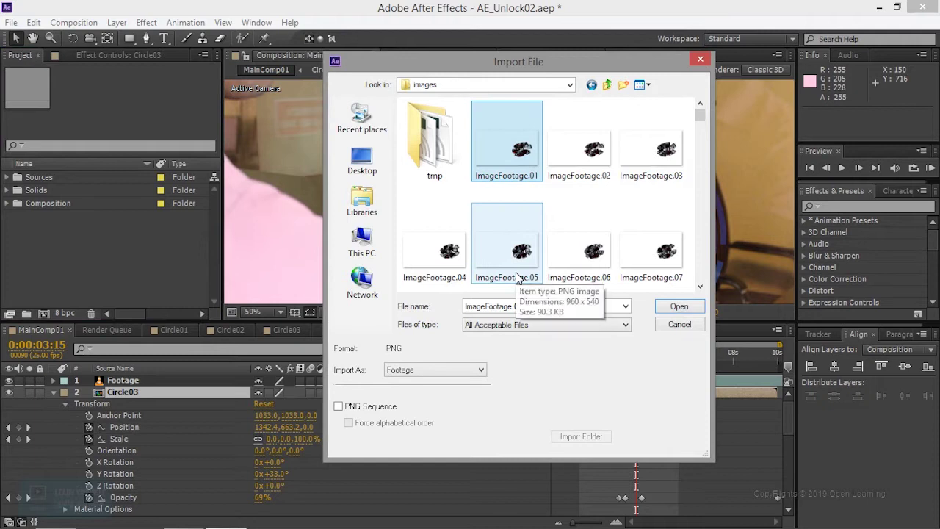
pyautogui.click(356, 408)
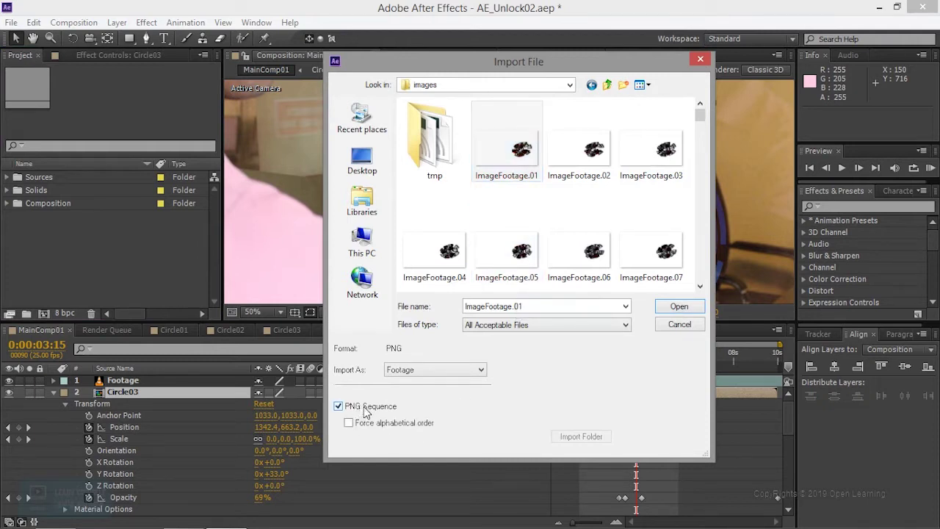
pyautogui.click(678, 308)
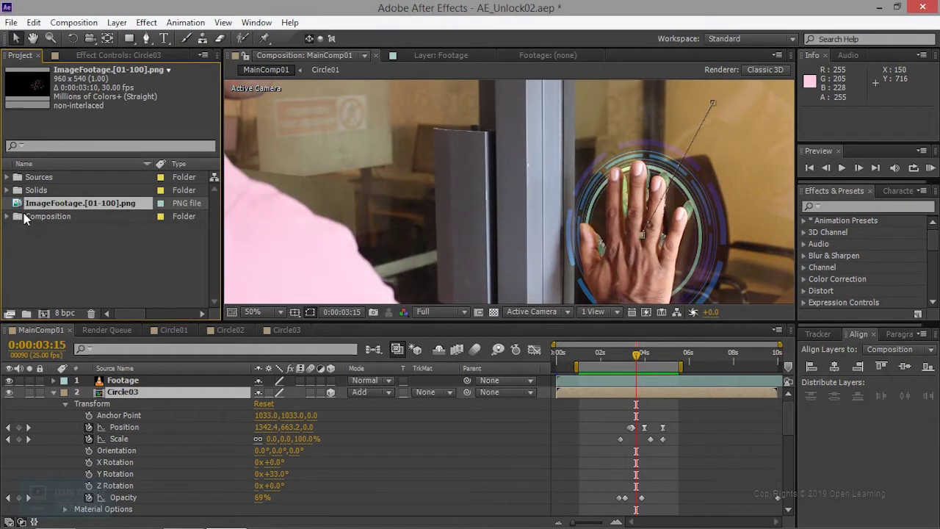
# Step: Place the ImageFootage sequence in MainComp01 above Circle03, make it 3D, and return to an earlier frame
pyautogui.moveTo(36, 208); pyautogui.dragTo(64, 389)
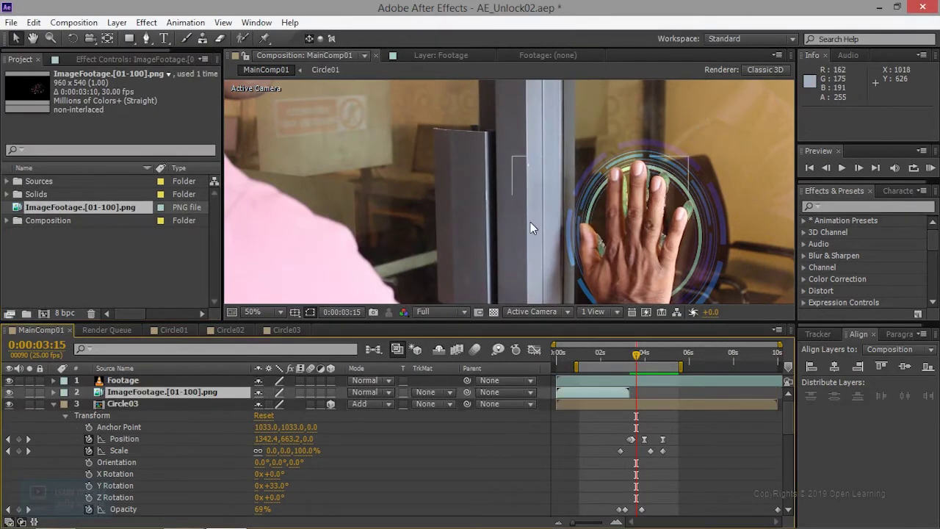
pyautogui.click(330, 392)
pyautogui.scroll(-3, 651, 246)
pyautogui.scroll(1, 650, 245)
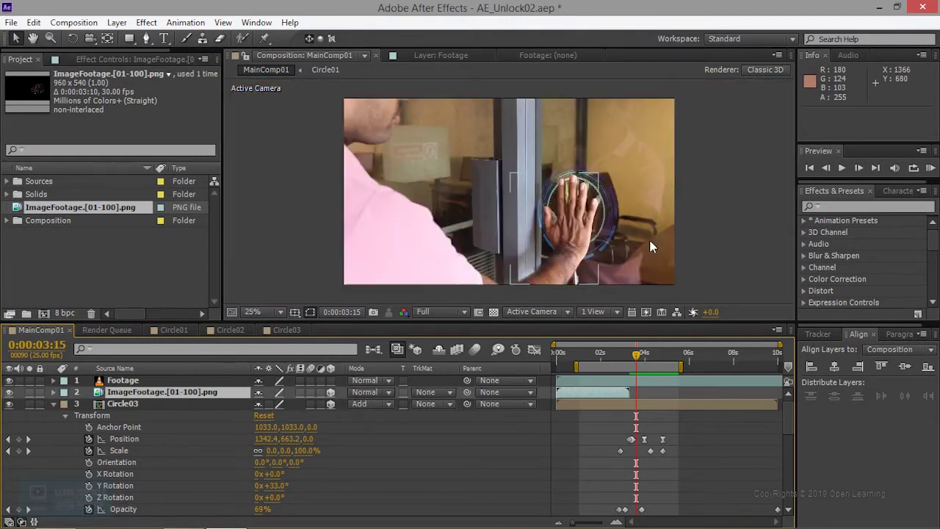
pyautogui.moveTo(637, 360); pyautogui.dragTo(592, 360)
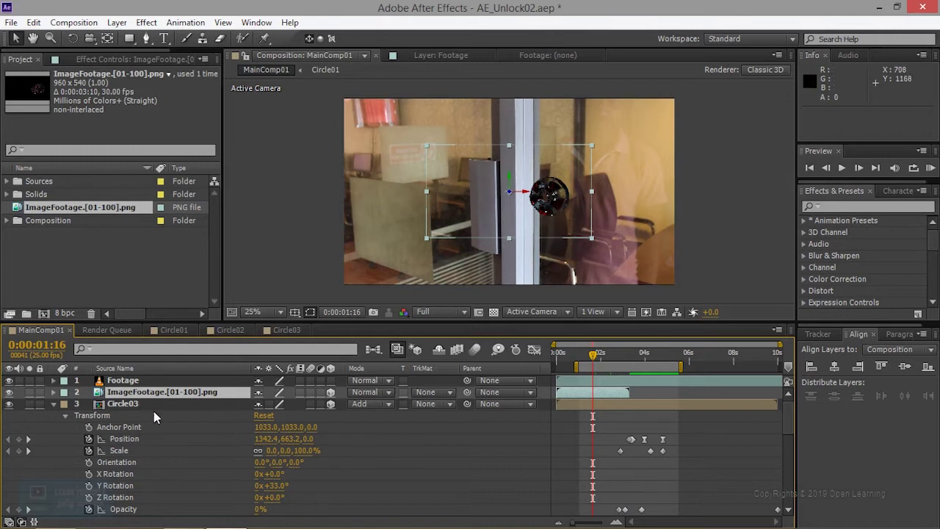
# Step: Scale the ImageFootage layer up to 174%
pyautogui.press('s')
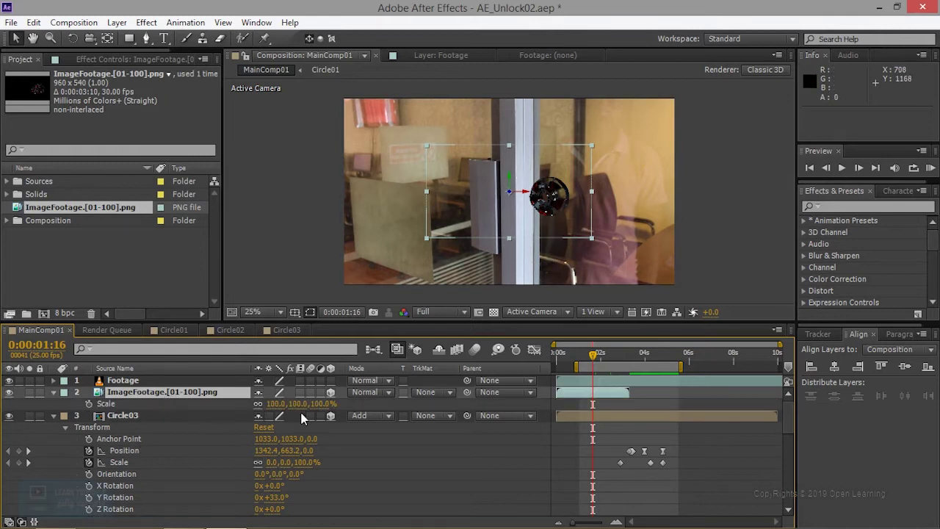
pyautogui.click(89, 403)
pyautogui.moveTo(279, 403); pyautogui.dragTo(333, 403)
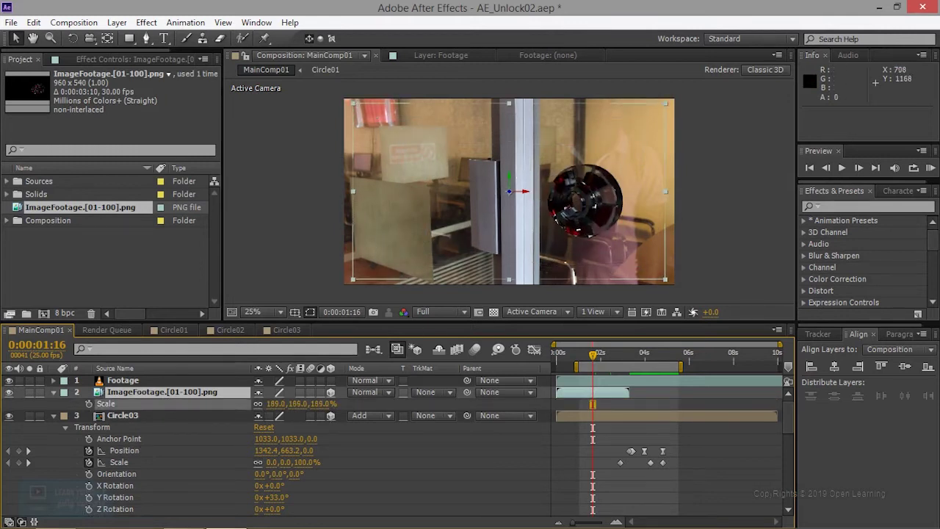
pyautogui.press('Return')
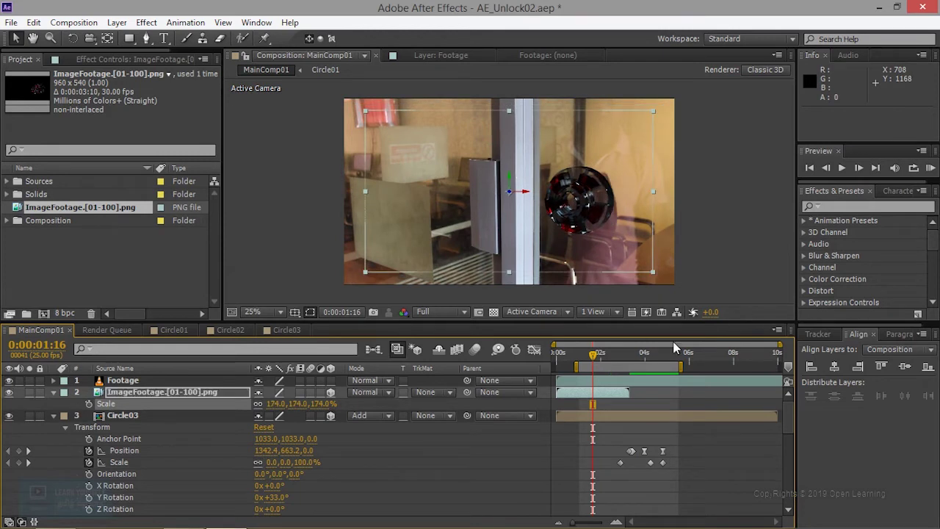
# Step: Set the layer's blend mode to Add, start the work area at 0s, and shift the layer later
pyautogui.moveTo(593, 354); pyautogui.dragTo(559, 355)
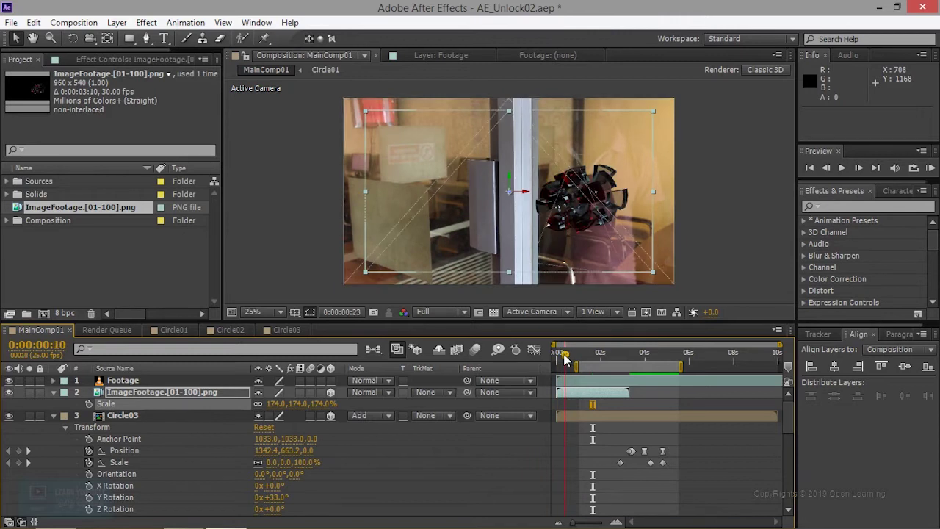
pyautogui.click(367, 392)
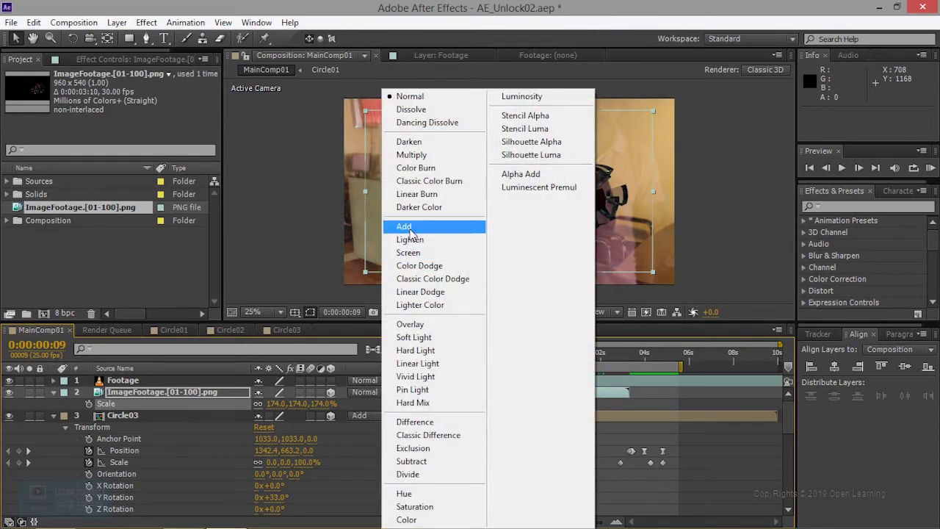
pyautogui.click(408, 226)
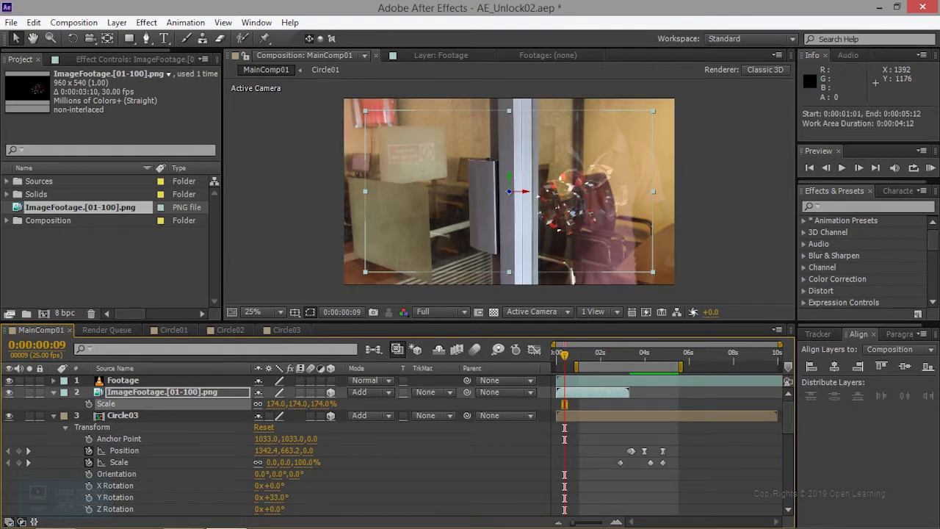
pyautogui.moveTo(576, 366); pyautogui.dragTo(556, 365)
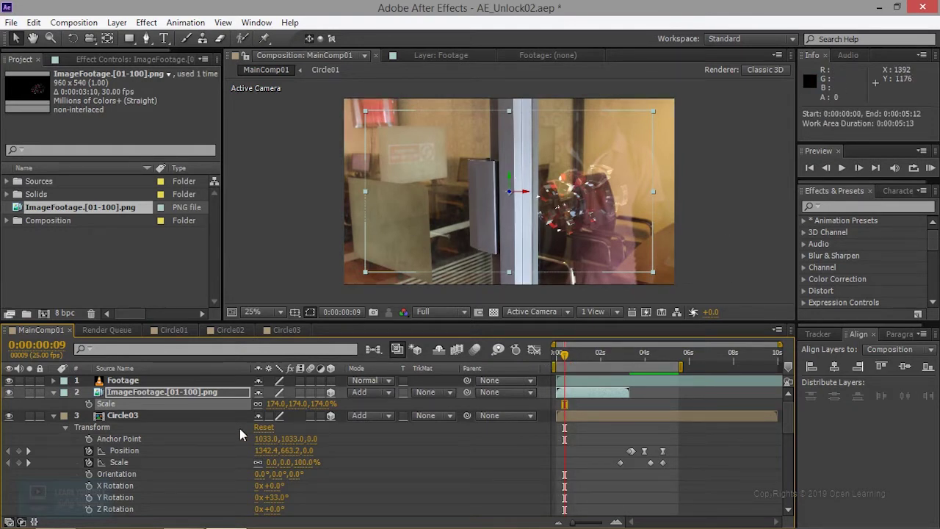
pyautogui.moveTo(586, 396); pyautogui.dragTo(636, 388)
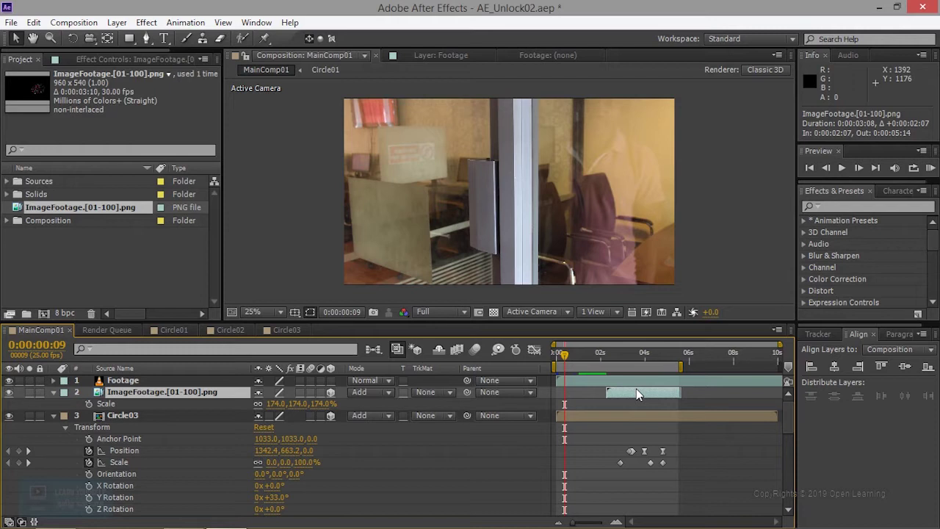
# Step: RAM preview the composite, then go to the frame where the hand touches the glass
pyautogui.press('KP_0')
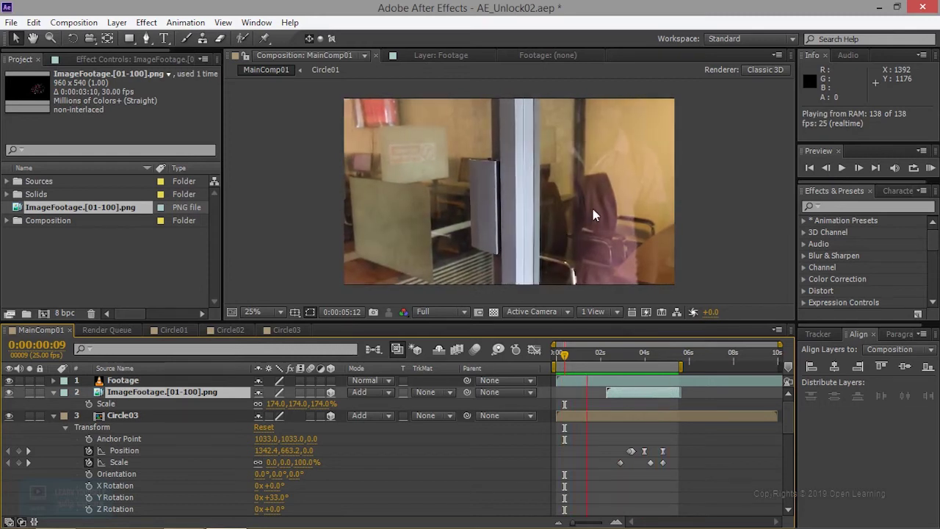
pyautogui.click(839, 171)
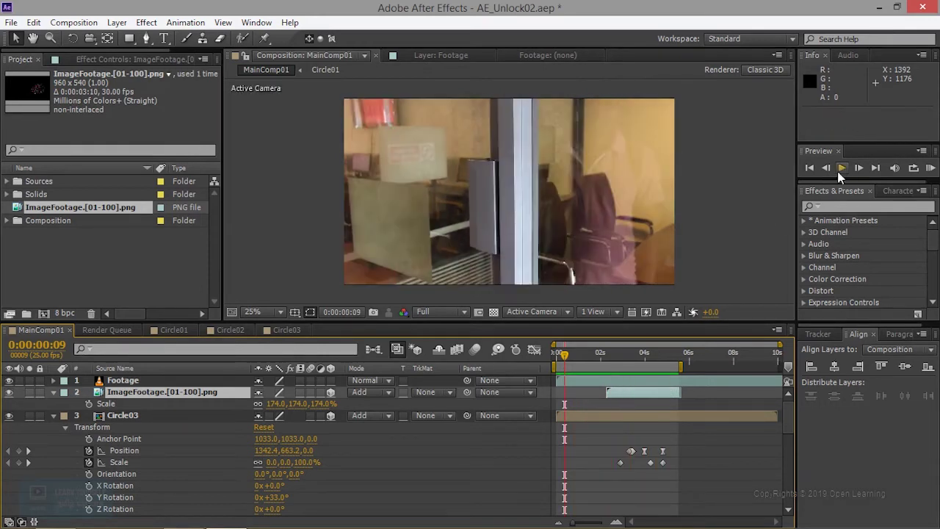
pyautogui.moveTo(608, 358)
pyautogui.mouseDown()
pyautogui.moveTo(646, 358)
pyautogui.moveTo(647, 392)
pyautogui.moveTo(697, 395)
pyautogui.mouseUp()
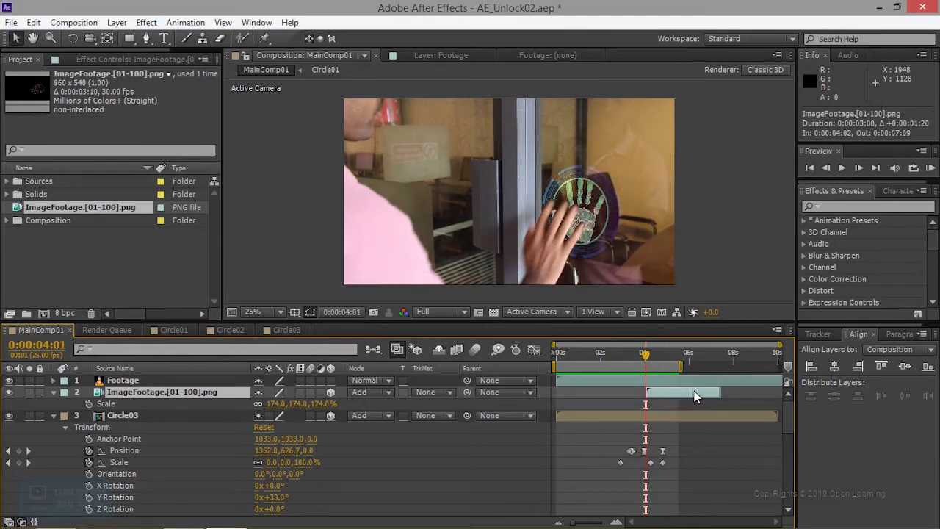
# Step: Time the handprint sequence's start to the hand pressing the glass, moving the overlay right and down
pyautogui.moveTo(695, 396); pyautogui.dragTo(684, 398)
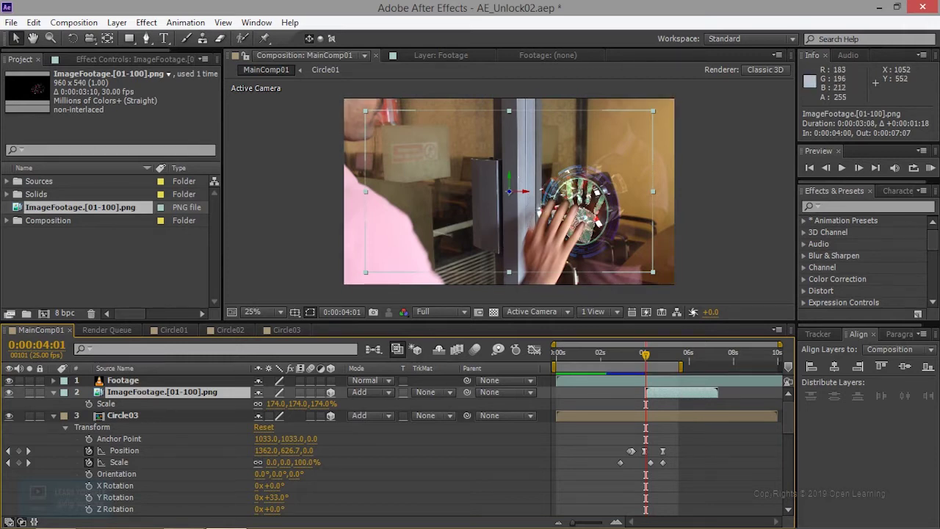
pyautogui.moveTo(525, 190); pyautogui.dragTo(539, 192)
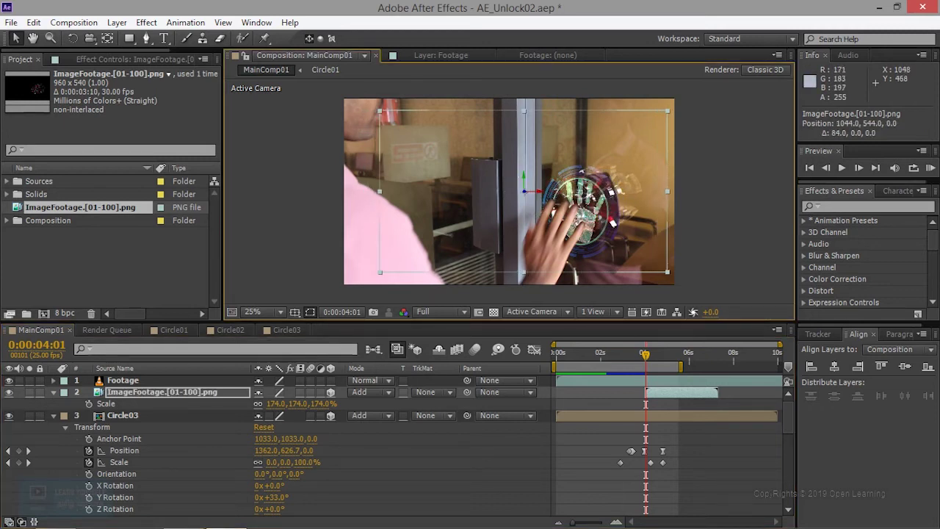
pyautogui.moveTo(536, 186)
pyautogui.mouseDown()
pyautogui.moveTo(536, 199)
pyautogui.moveTo(566, 207)
pyautogui.mouseUp()
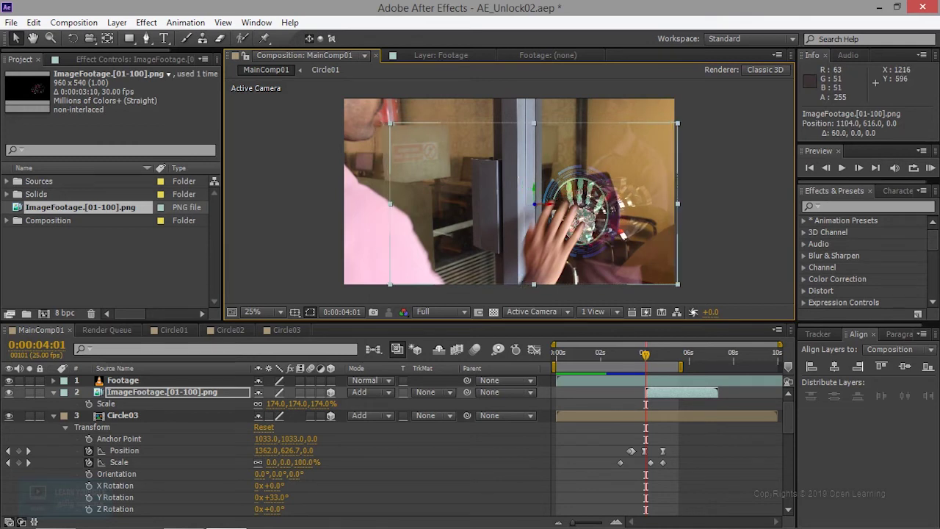
pyautogui.moveTo(675, 393); pyautogui.dragTo(687, 389)
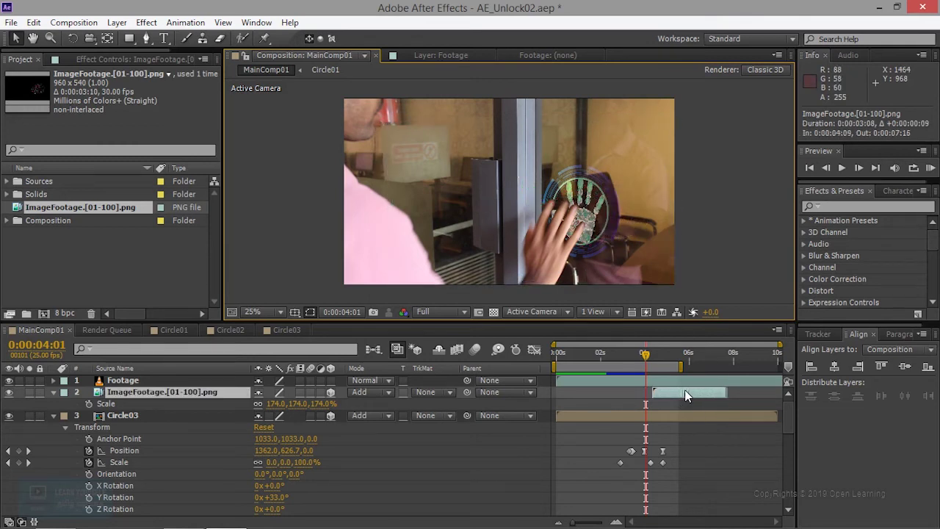
pyautogui.moveTo(644, 355); pyautogui.dragTo(652, 357)
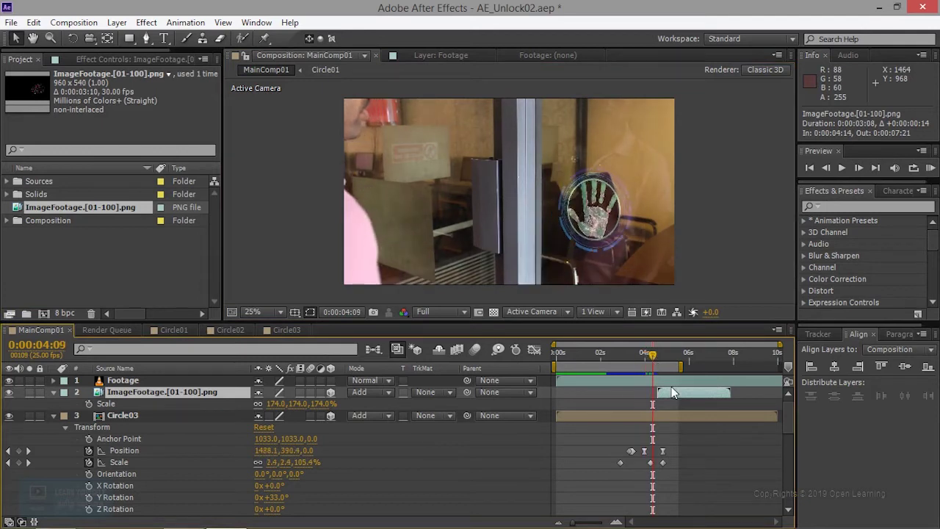
pyautogui.moveTo(671, 392); pyautogui.dragTo(665, 394)
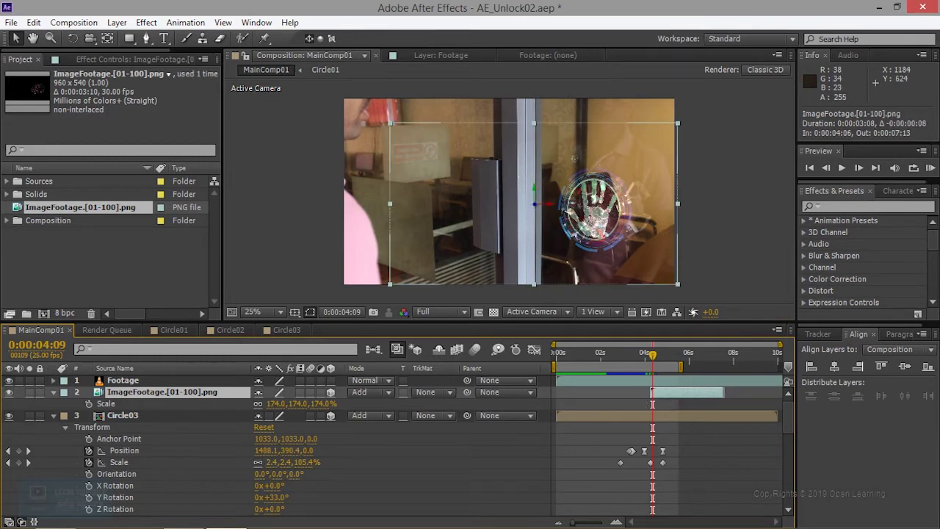
# Step: Position the handprint over the palm and push it back in Z to 1280, 572, 240
pyautogui.moveTo(547, 209); pyautogui.dragTo(563, 200)
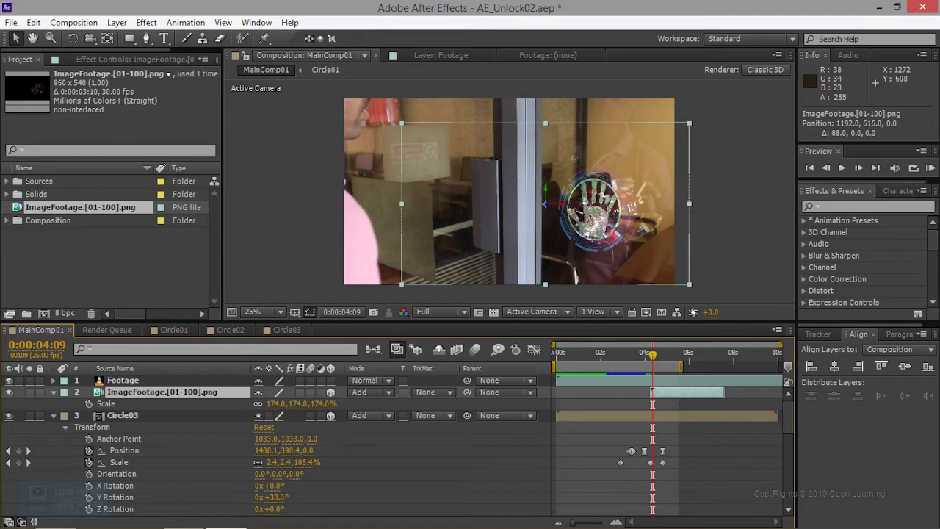
pyautogui.moveTo(600, 232); pyautogui.dragTo(607, 225)
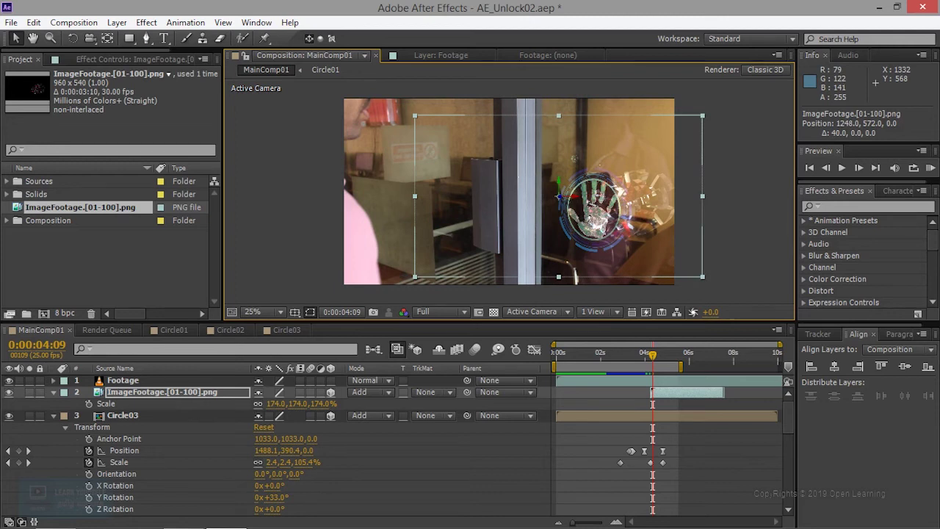
pyautogui.moveTo(588, 203); pyautogui.dragTo(575, 197)
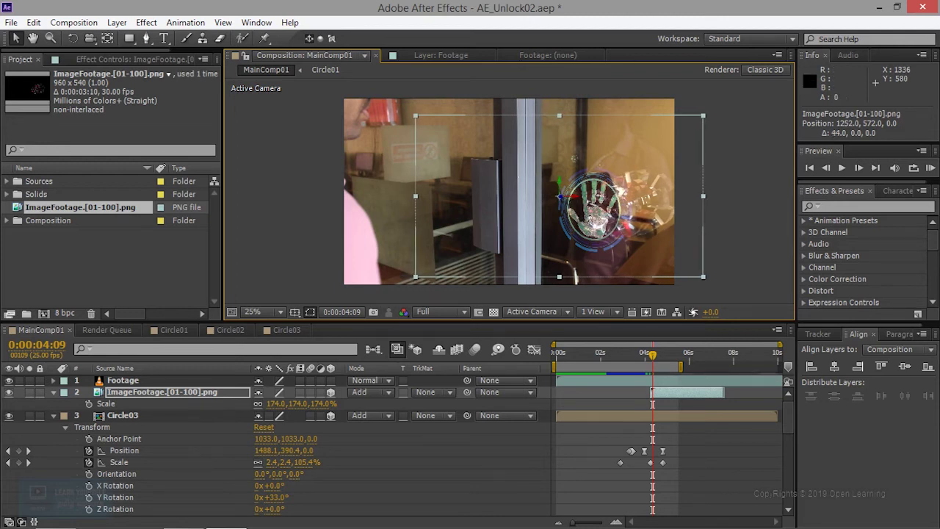
pyautogui.moveTo(576, 203)
pyautogui.mouseDown()
pyautogui.moveTo(550, 202)
pyautogui.moveTo(588, 199)
pyautogui.mouseUp()
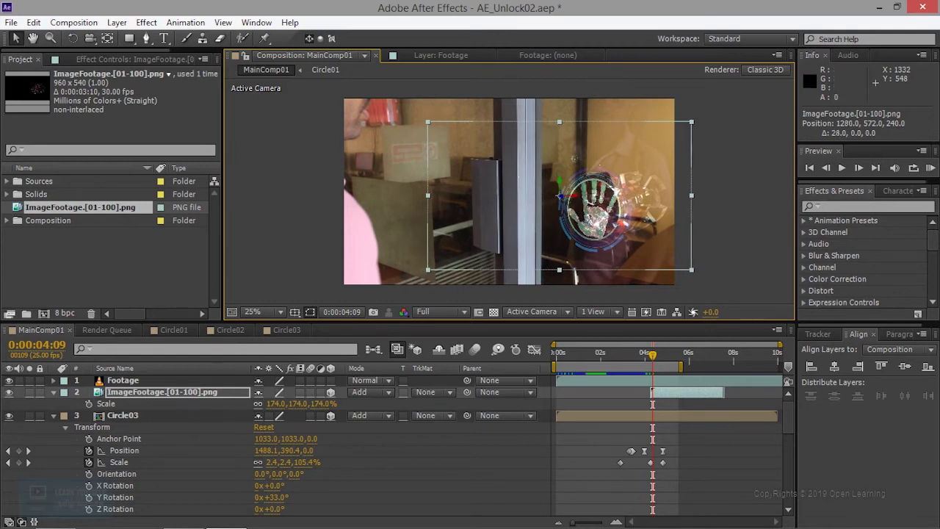
pyautogui.click(270, 311)
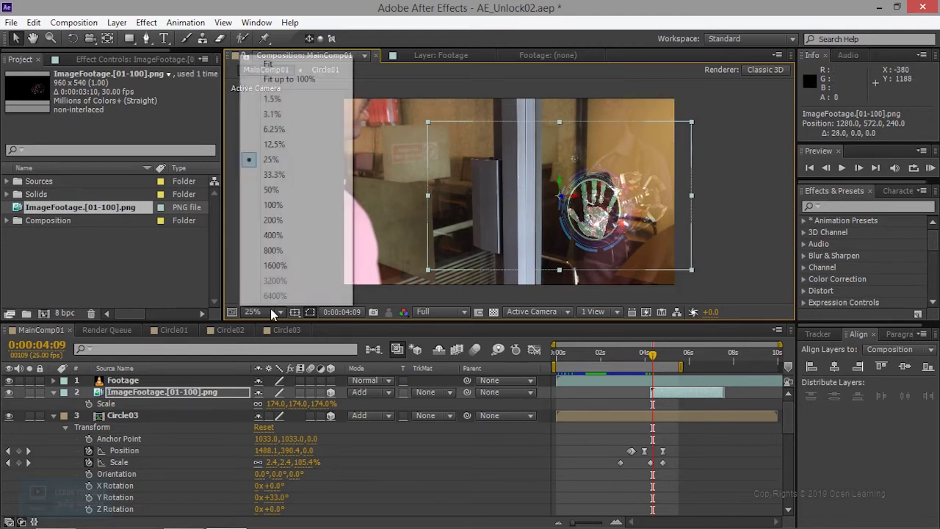
# Step: Fit the viewer up to 100% and RAM preview the composite
pyautogui.click(298, 80)
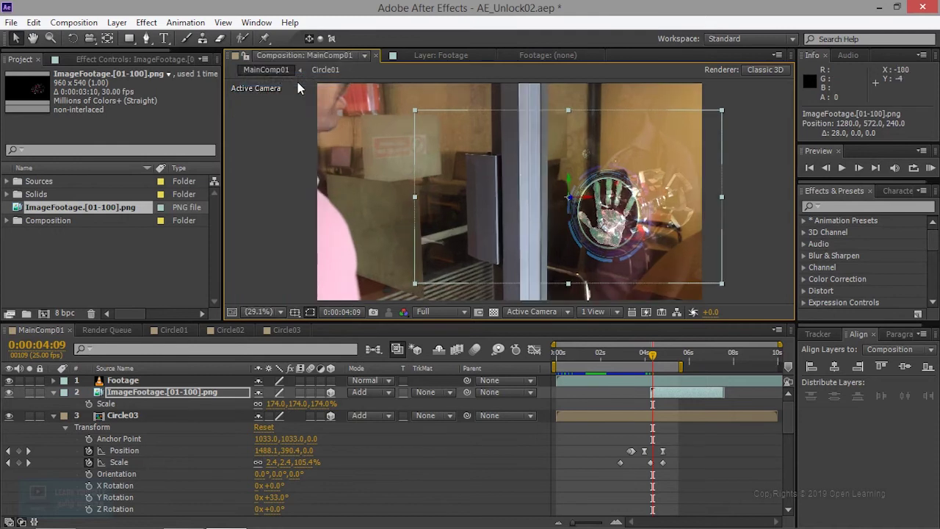
pyautogui.press('KP_0')
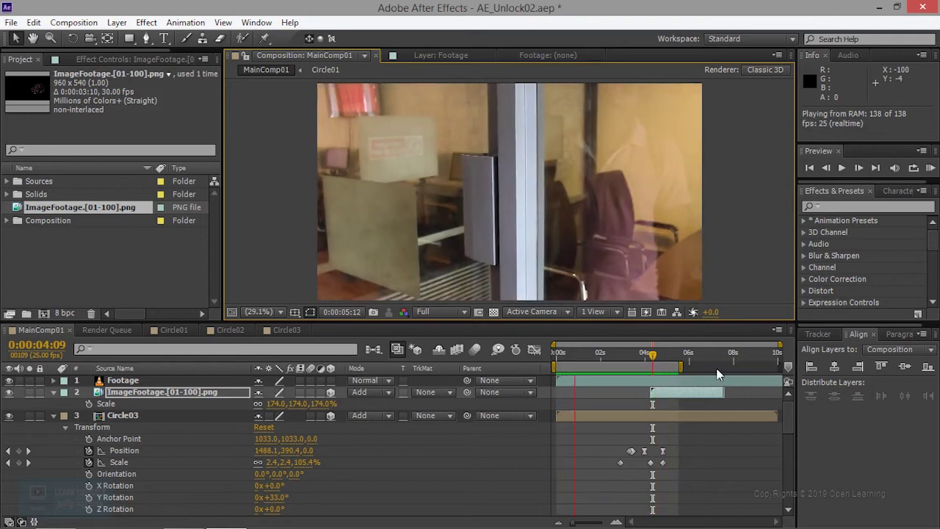
pyautogui.press('space')
# Step: Extend the work area end to about 0:00:07:18 and RAM preview again
pyautogui.moveTo(680, 367); pyautogui.dragTo(726, 366)
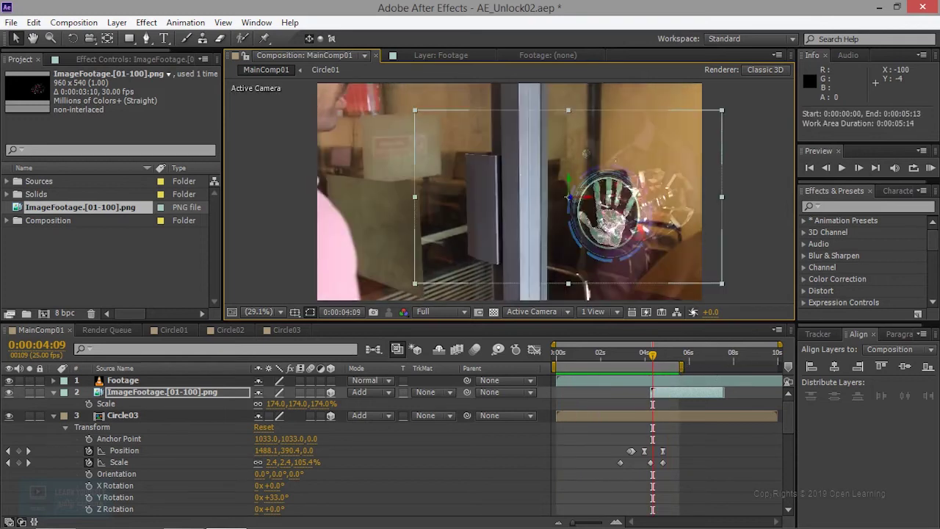
pyautogui.click(732, 377)
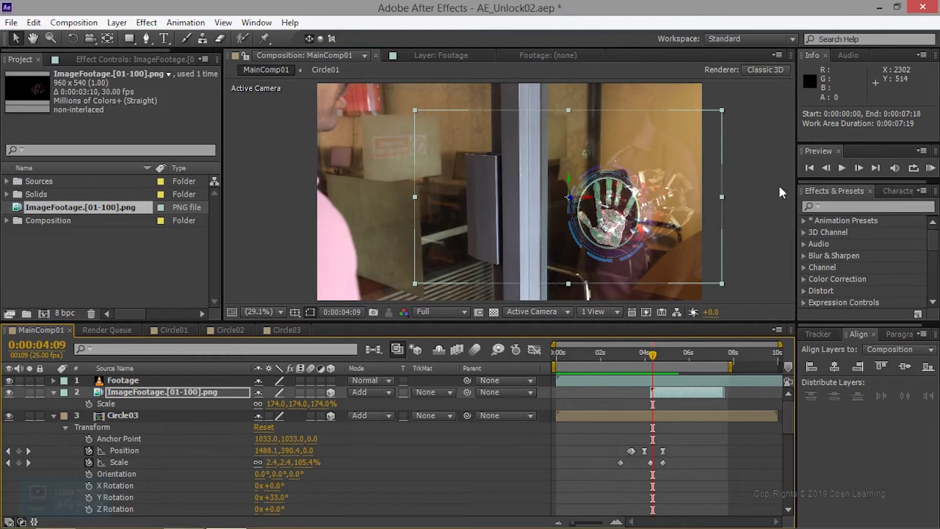
pyautogui.press('KP_0')
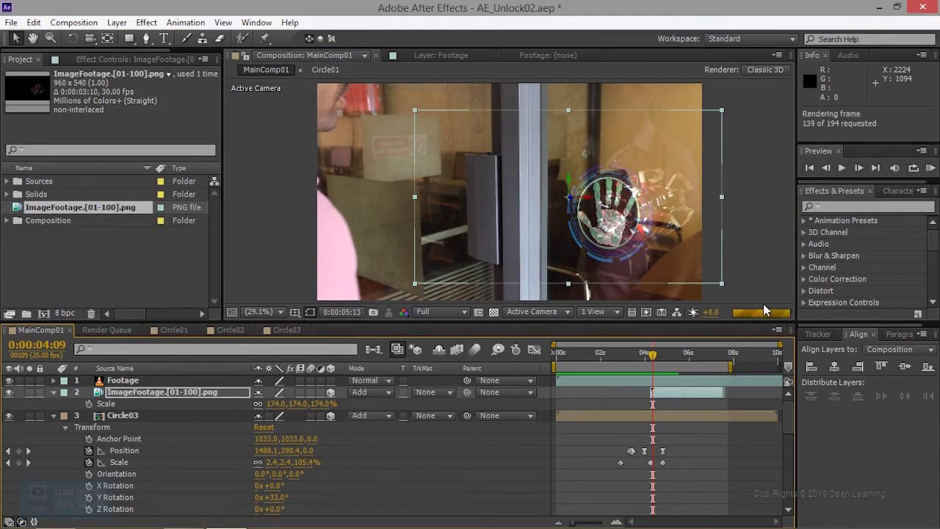